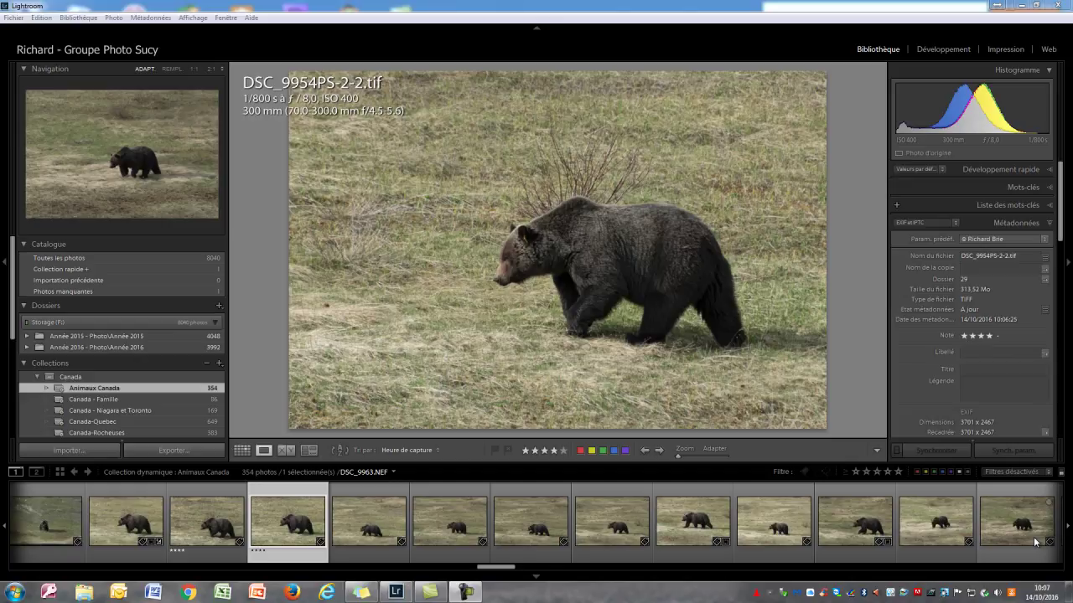
# Step: Open the metadata presets for editing and set the IPTC copyright notice to the © symbol, the photographer's name and 2017
pyautogui.hotkey('shift', 'f')
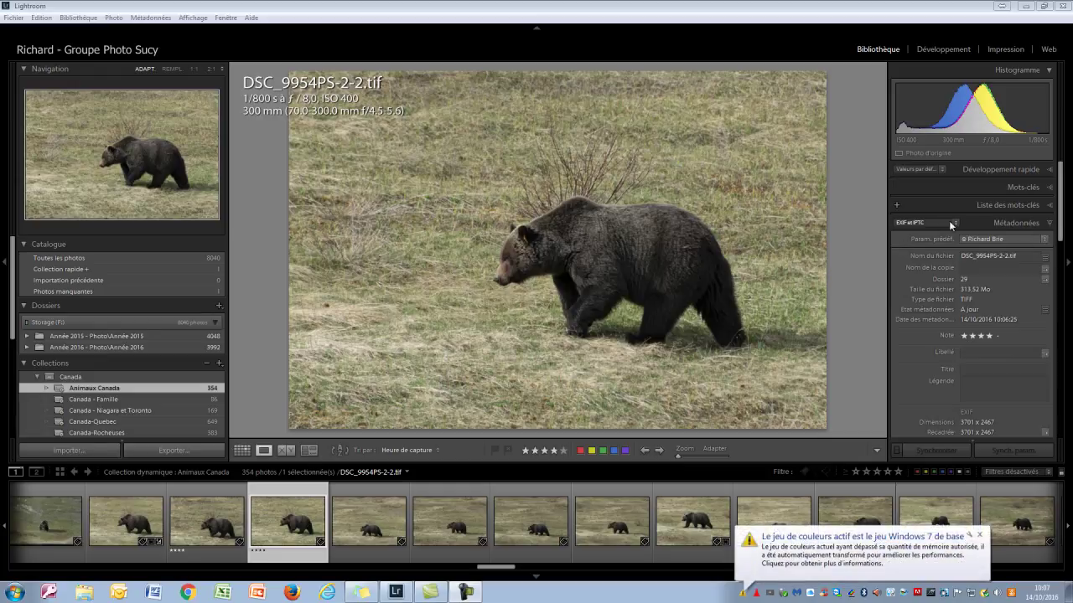
pyautogui.click(1046, 241)
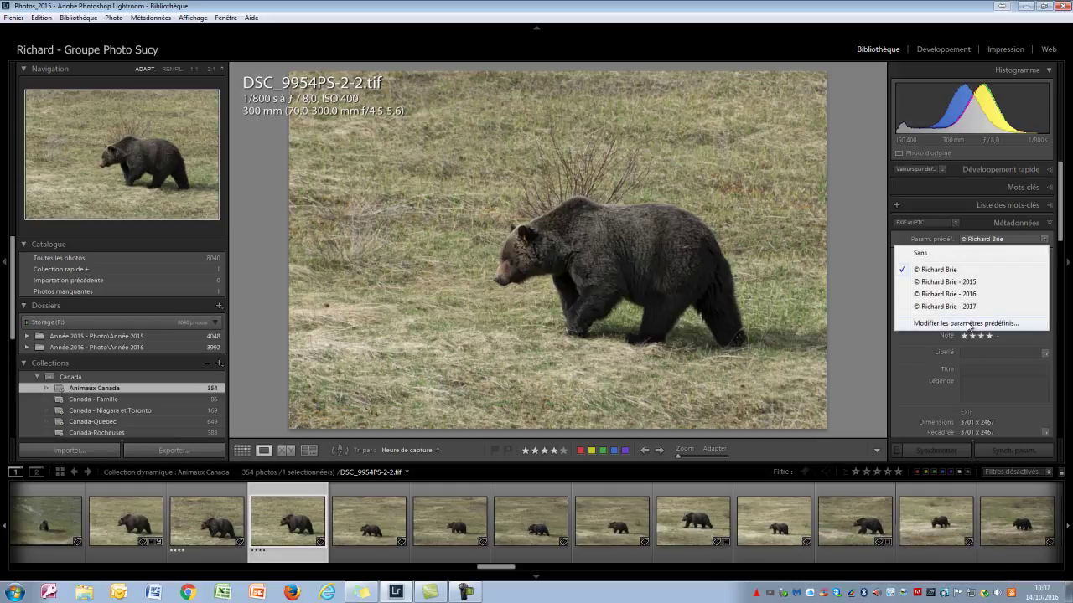
pyautogui.click(968, 323)
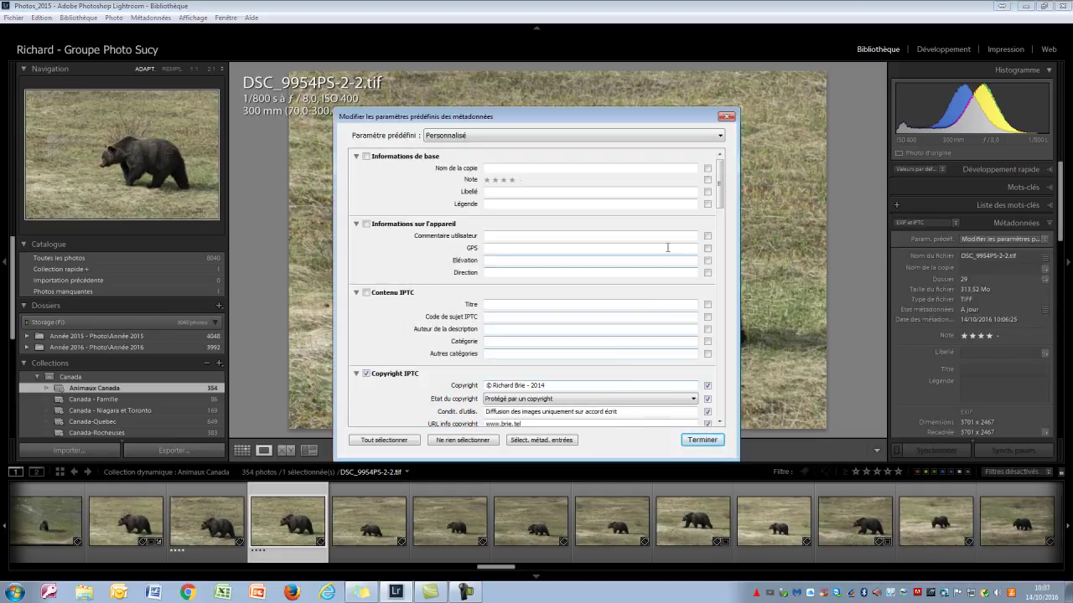
pyautogui.moveTo(718, 178); pyautogui.dragTo(722, 212)
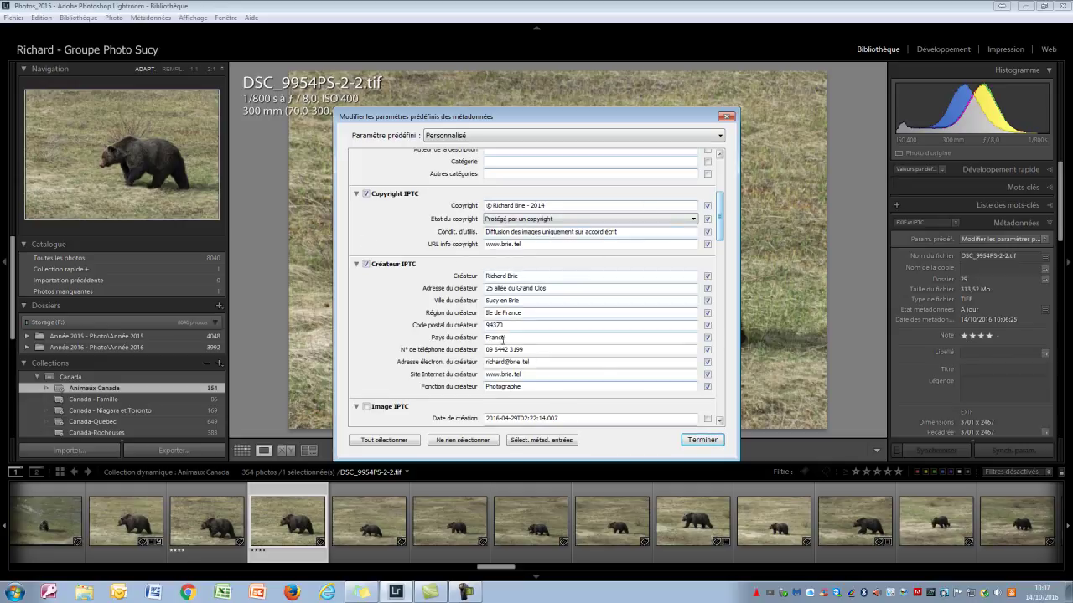
pyautogui.moveTo(719, 216)
pyautogui.mouseDown()
pyautogui.moveTo(718, 291)
pyautogui.moveTo(710, 214)
pyautogui.mouseUp()
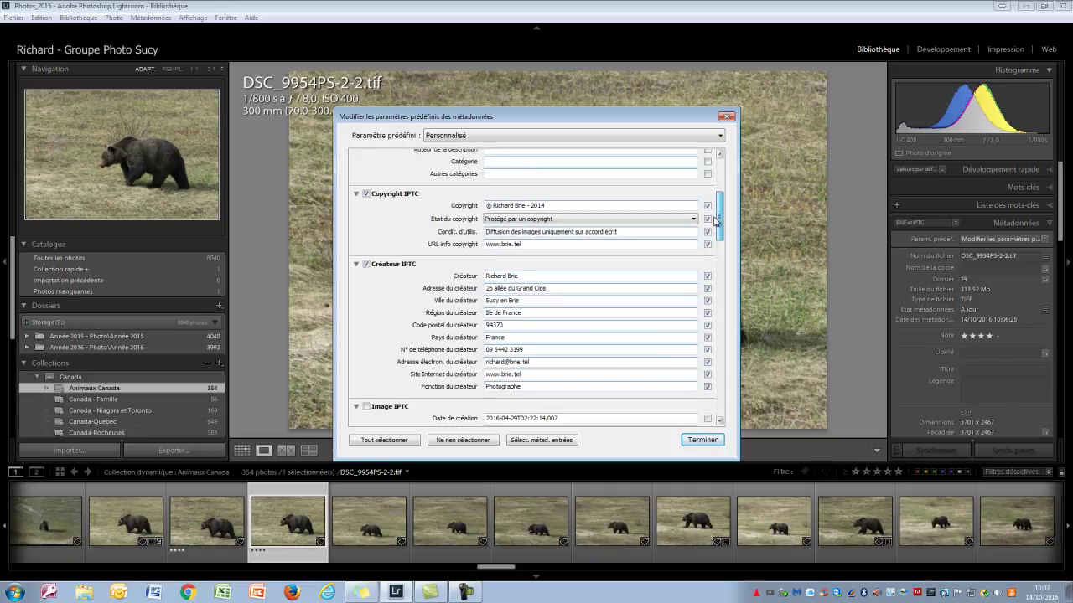
pyautogui.click(552, 204)
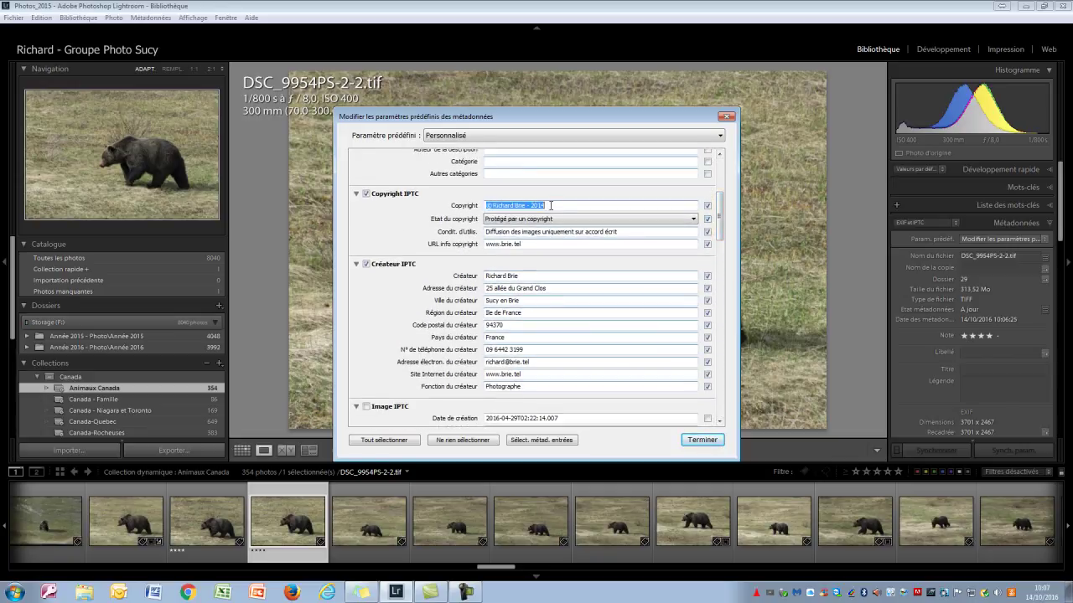
pyautogui.click(550, 205)
pyautogui.press('BackSpace')
pyautogui.press('alt')
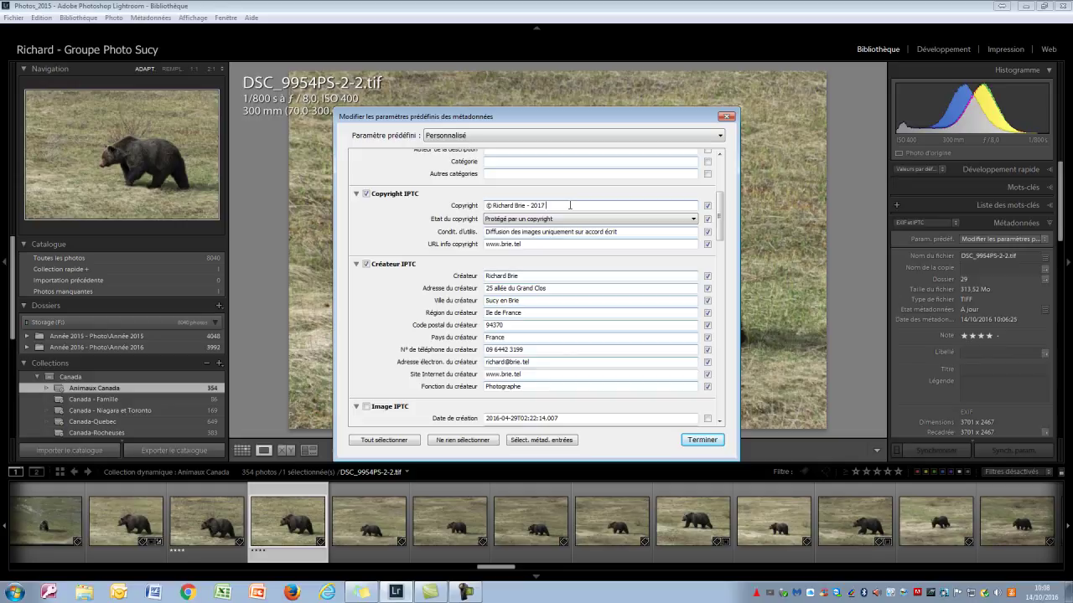
pyautogui.write('©')
pyautogui.press('BackSpace')
# Step: Check the copyright status, usage terms and info URL, and save the settings as a new preset named © photographer's name - 2018
pyautogui.click(693, 218)
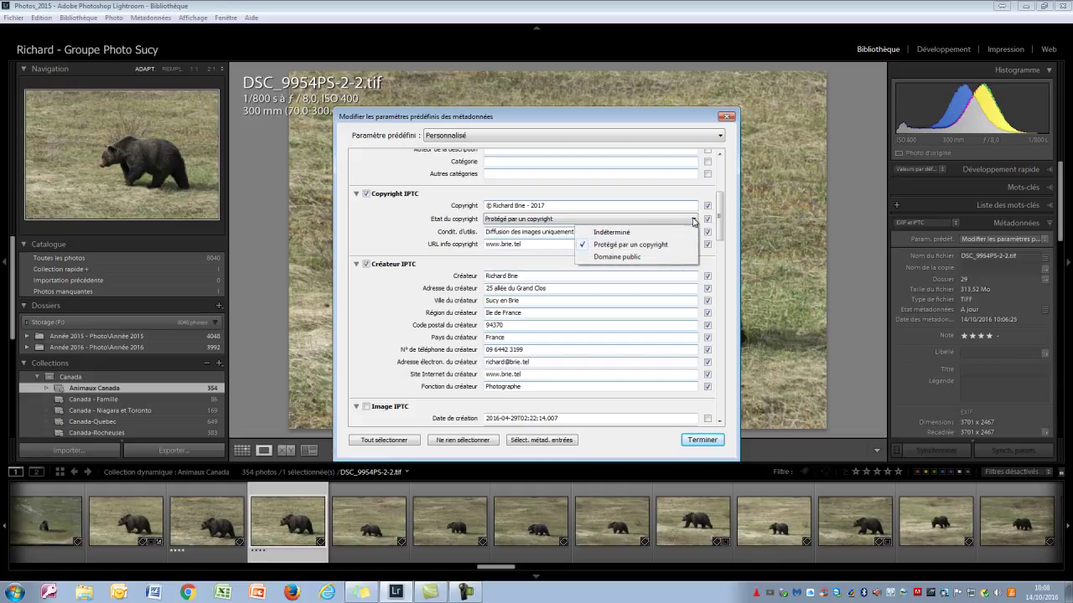
pyautogui.click(693, 219)
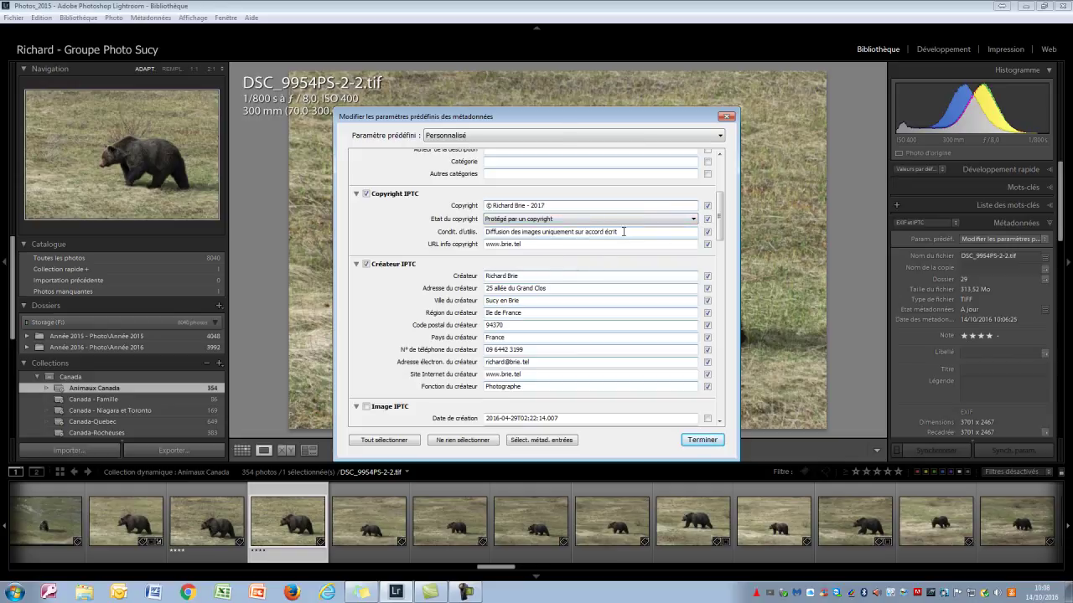
pyautogui.click(561, 237)
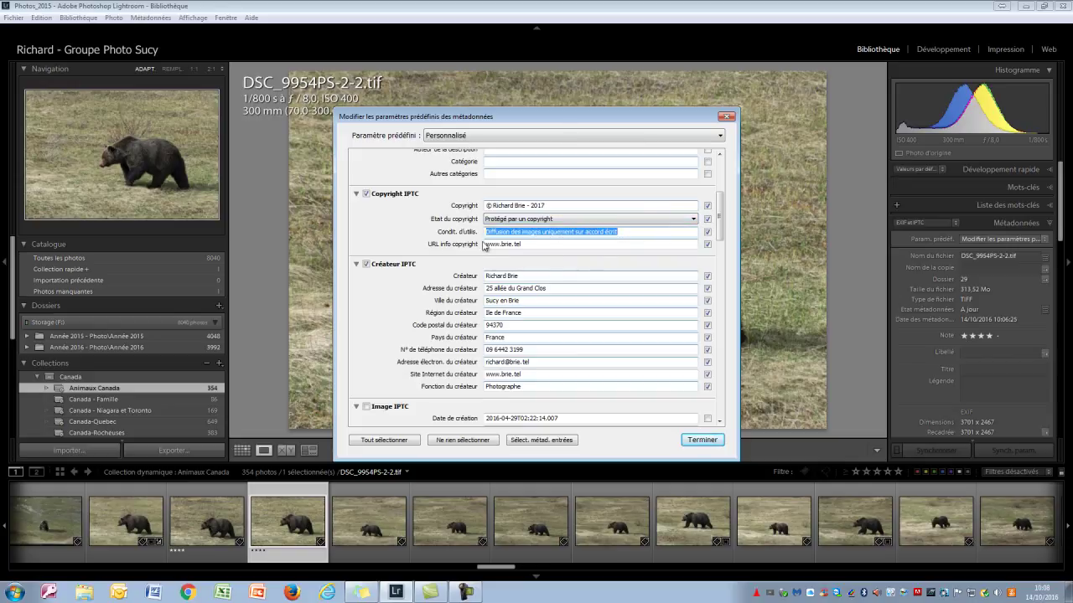
pyautogui.click(532, 244)
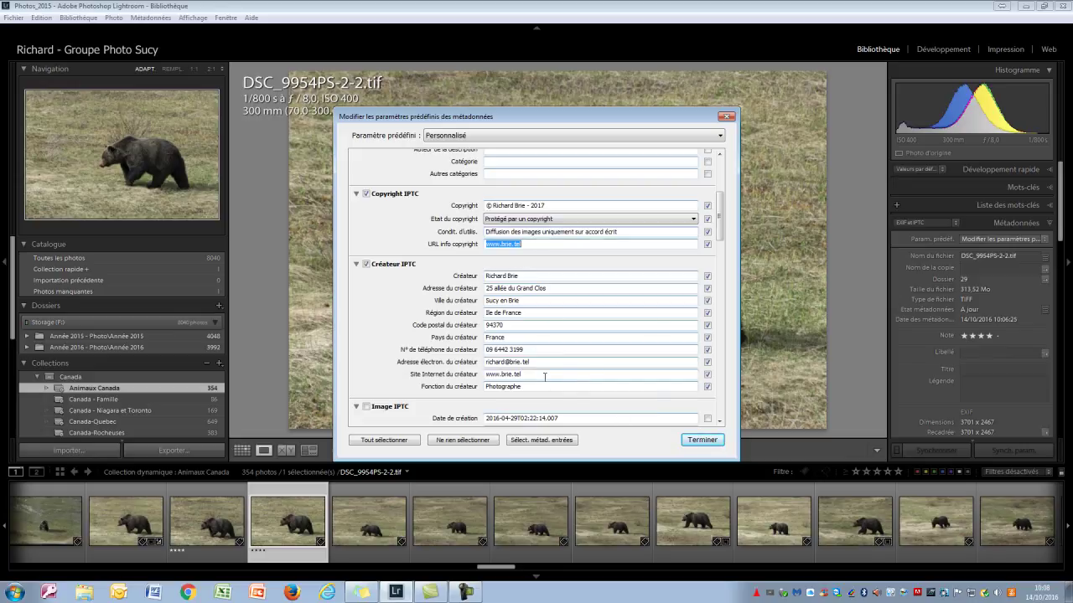
pyautogui.click(702, 441)
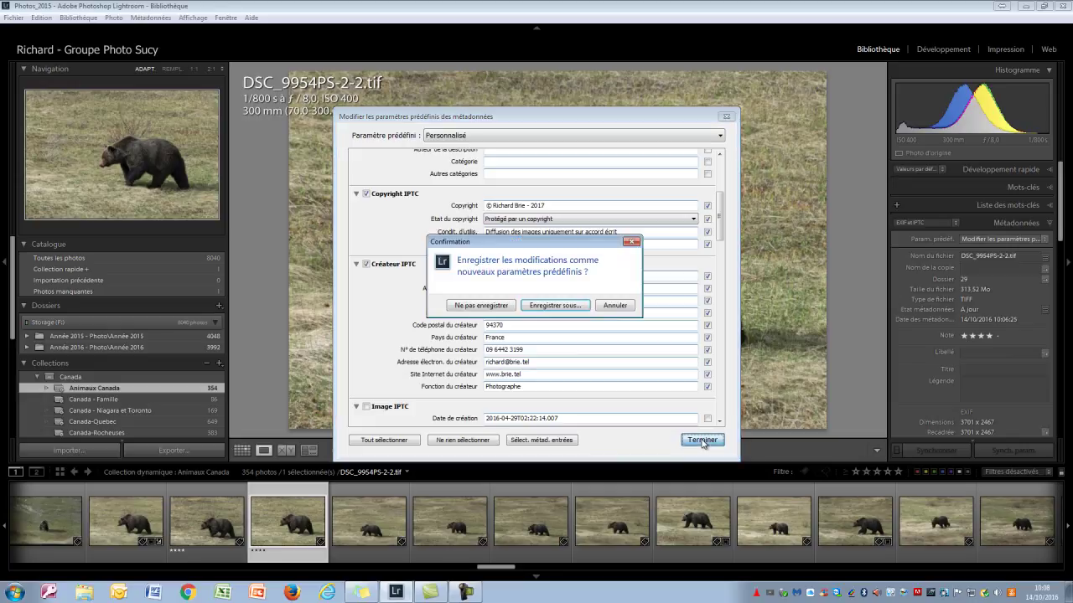
pyautogui.click(540, 307)
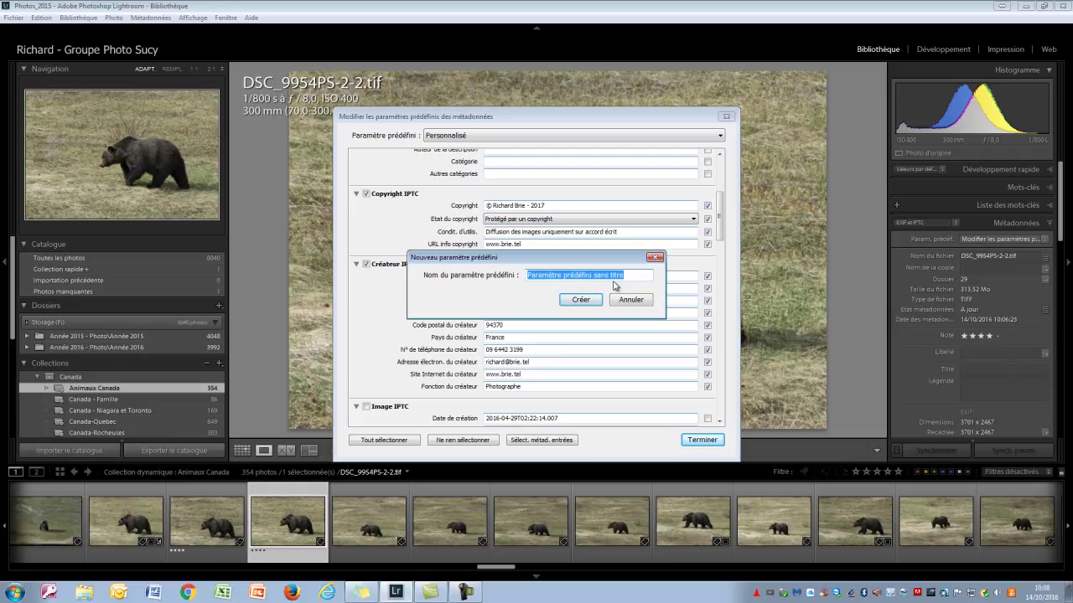
pyautogui.write('©')
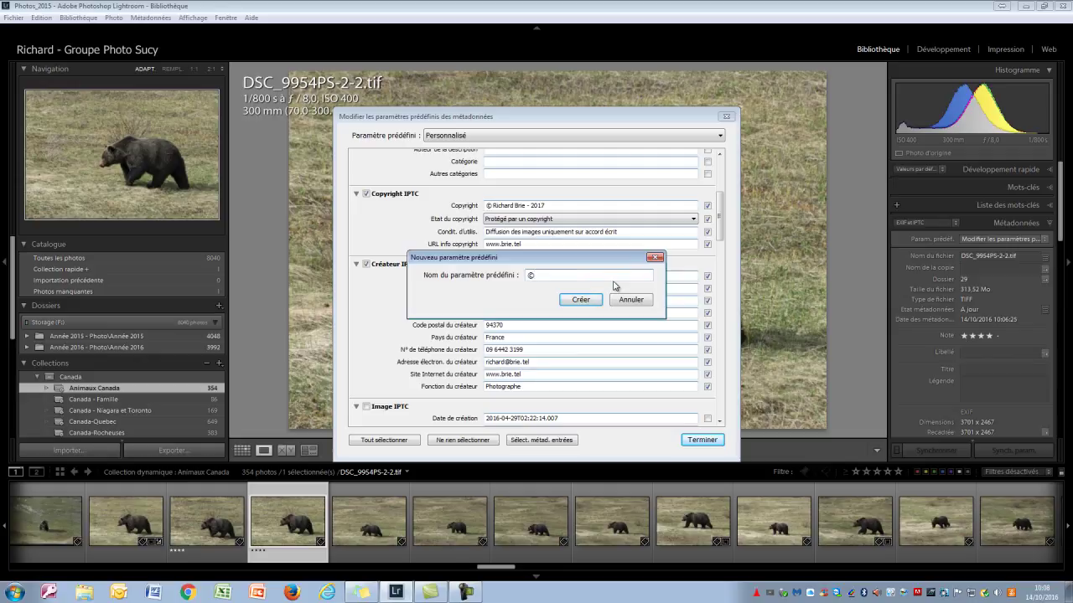
pyautogui.write(' Richard Brie - 2017')
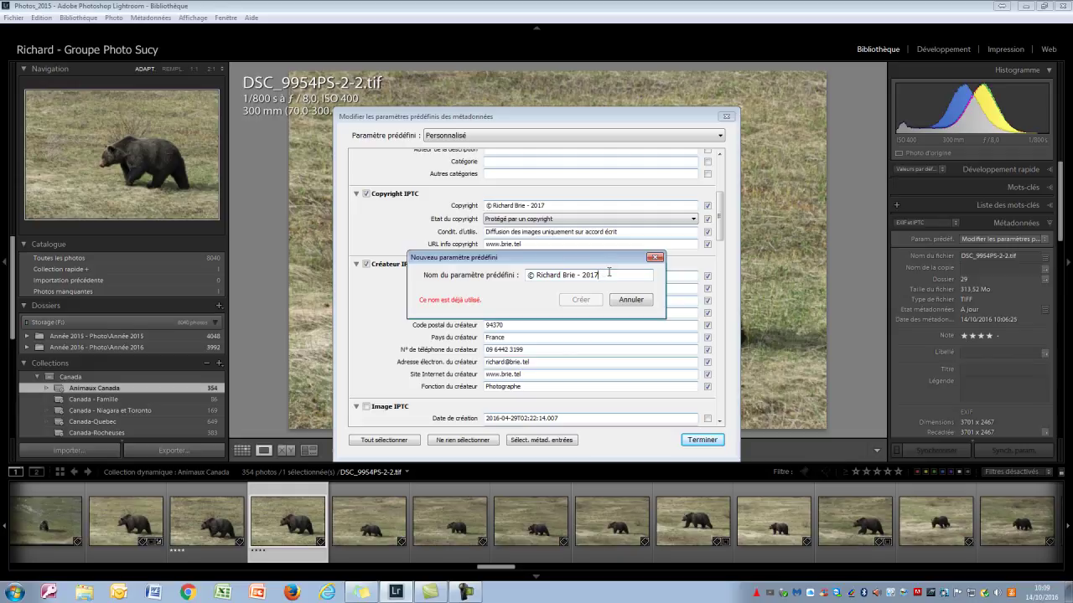
pyautogui.press('BackSpace')
pyautogui.write('8')
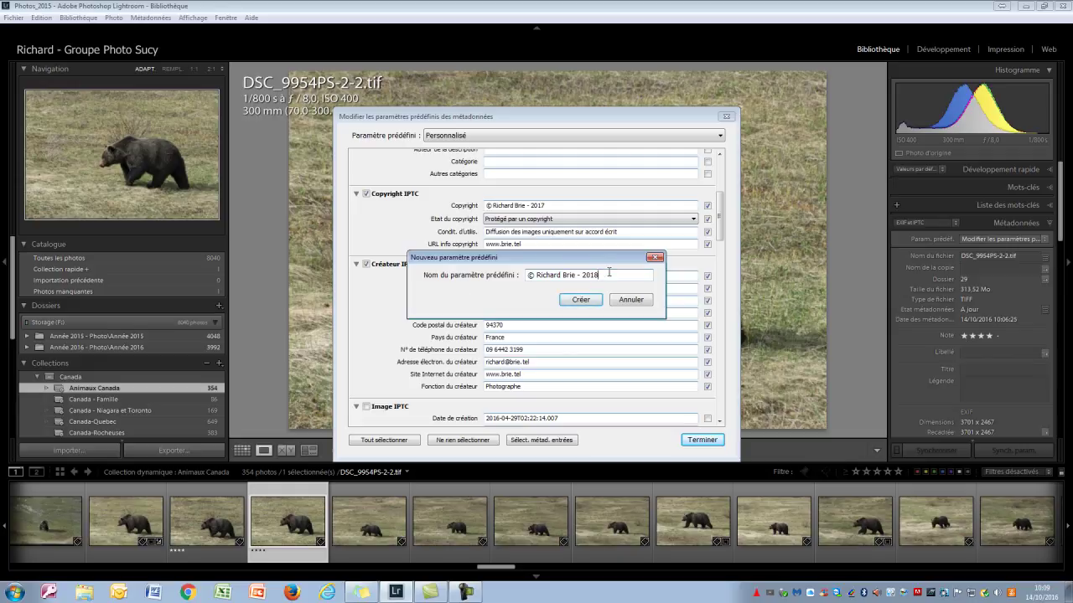
pyautogui.click(581, 301)
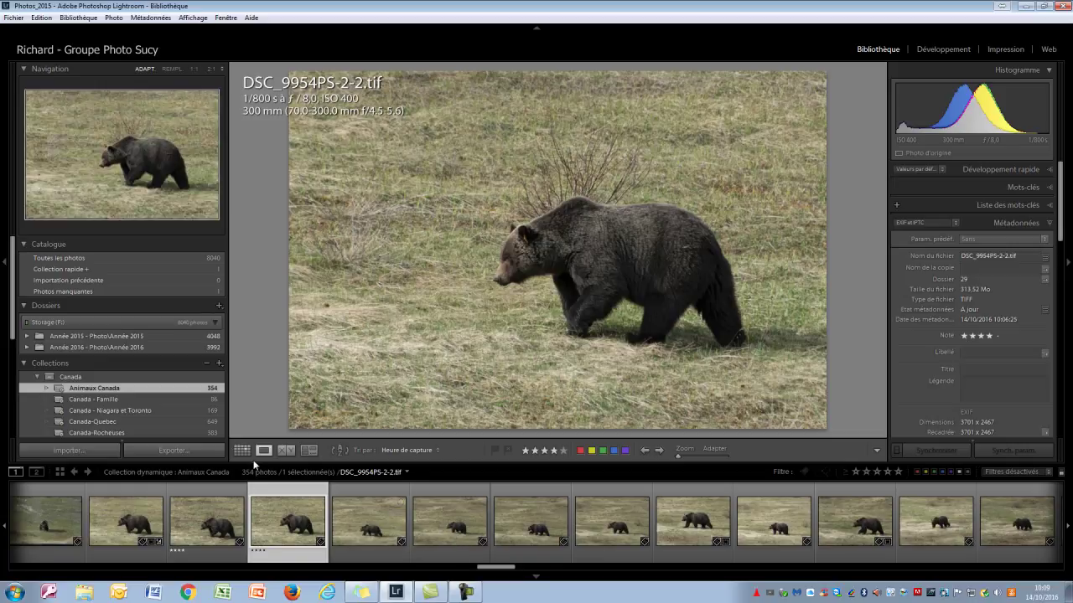
# Step: Apply the 2018 copyright preset to all photos of the Animaux Canada collection in grid view, and check it on one bear photo
pyautogui.click(241, 451)
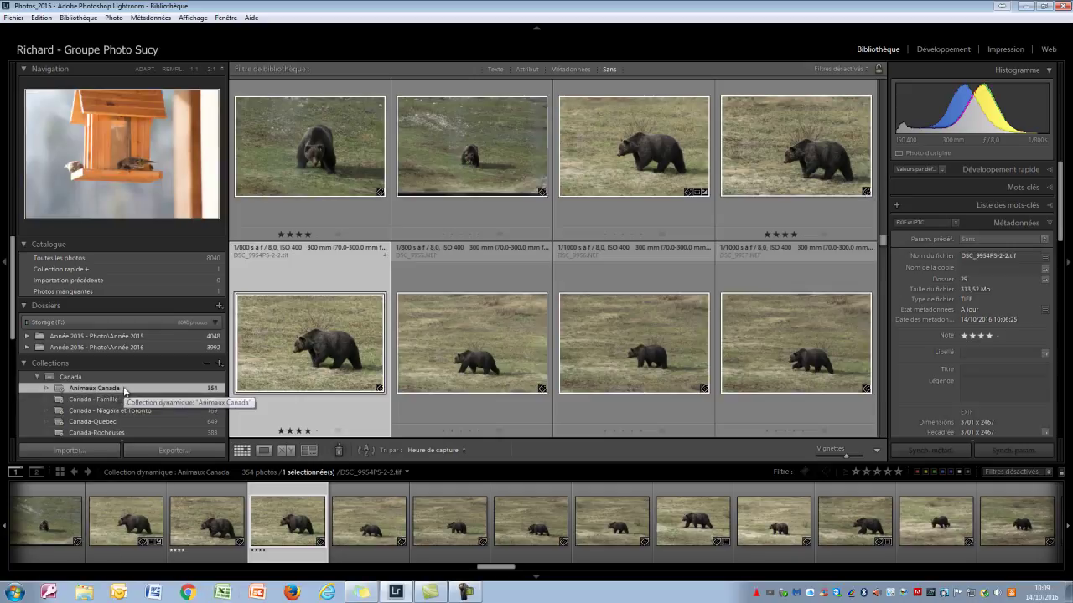
pyautogui.hotkey('ctrl', 'a')
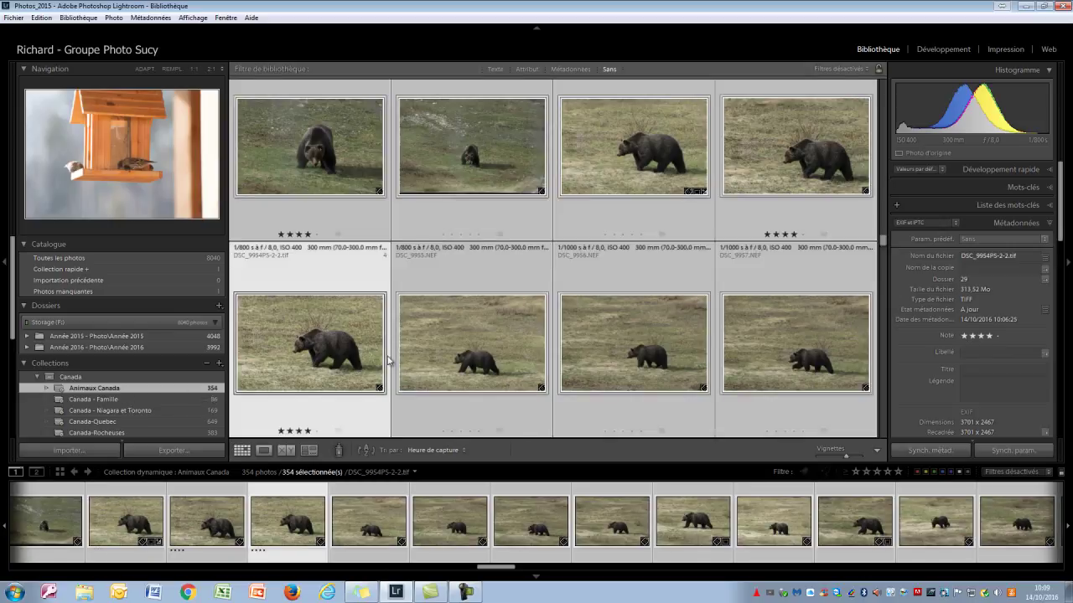
pyautogui.click(1044, 239)
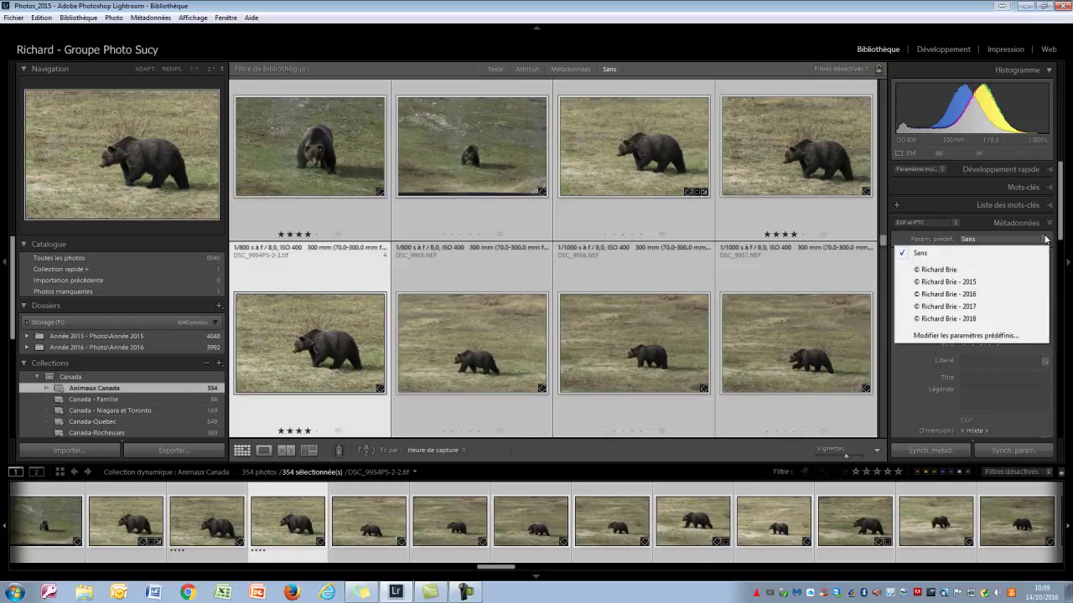
pyautogui.click(961, 319)
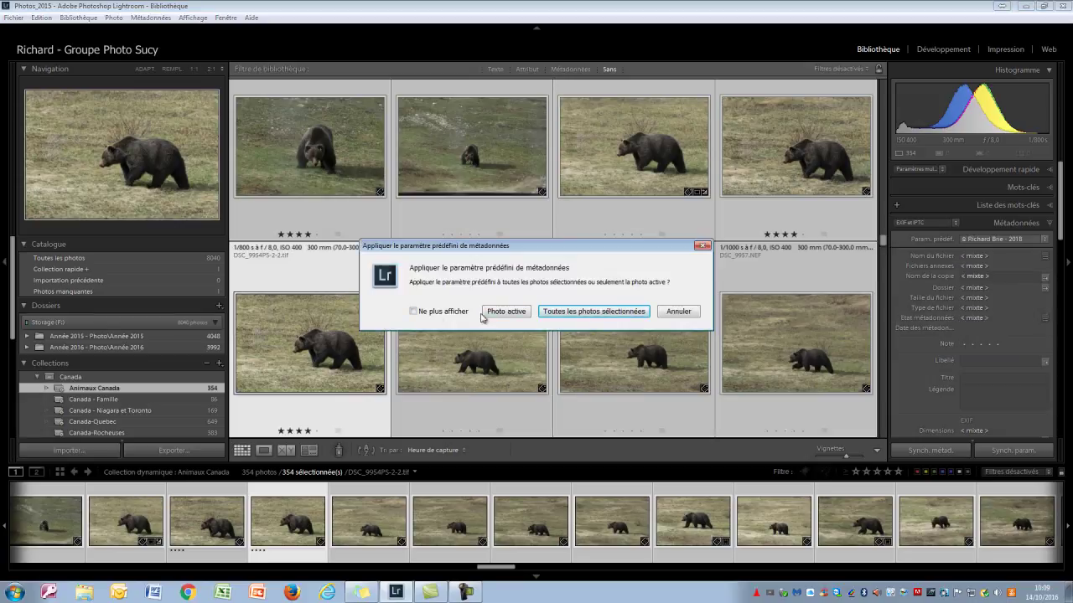
pyautogui.click(575, 313)
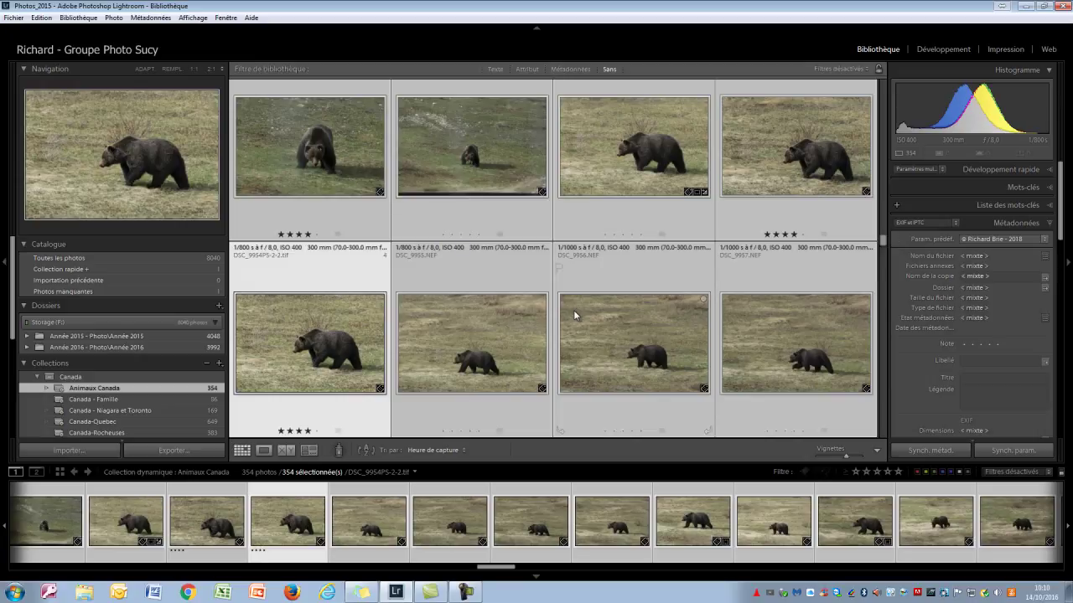
pyautogui.hotkey('ctrl', 'd')
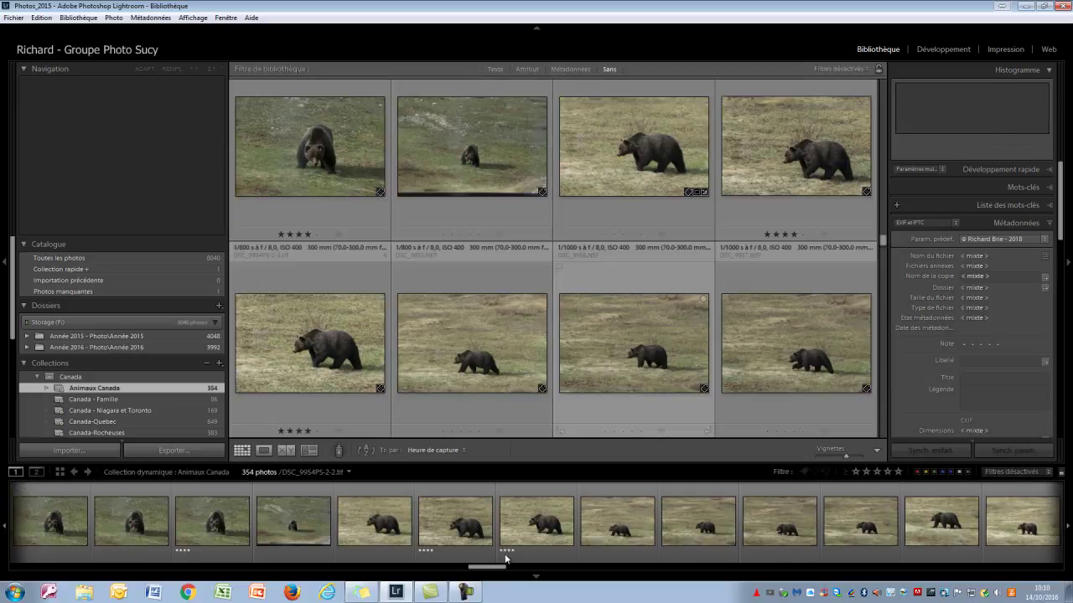
pyautogui.click(461, 533)
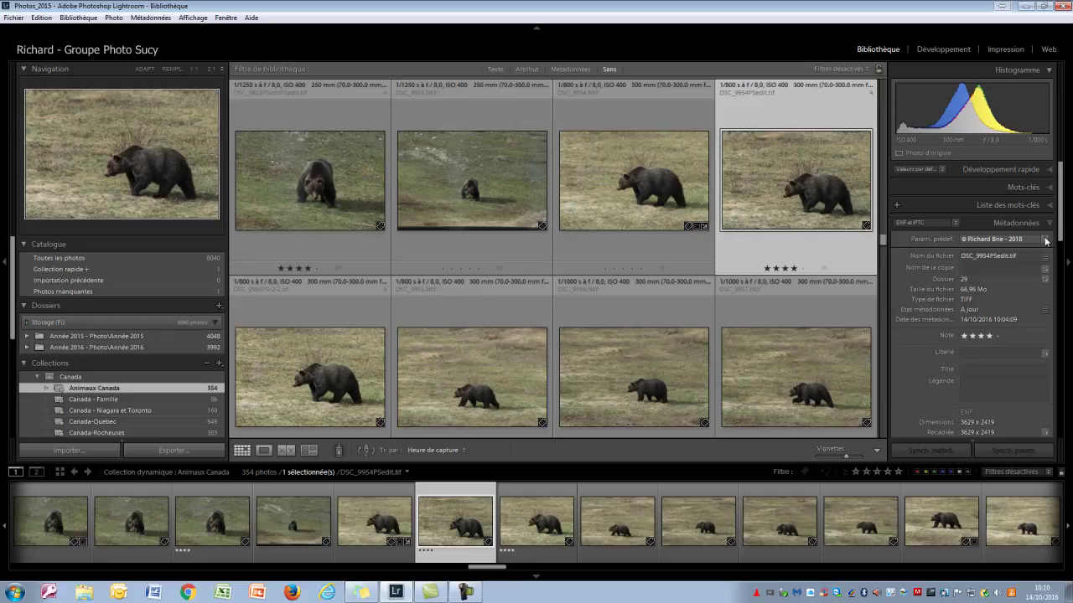
# Step: Apply the 2016 copyright preset to all photos of the Animaux Canada collection and check it on one bear photo
pyautogui.hotkey('ctrl', 'a')
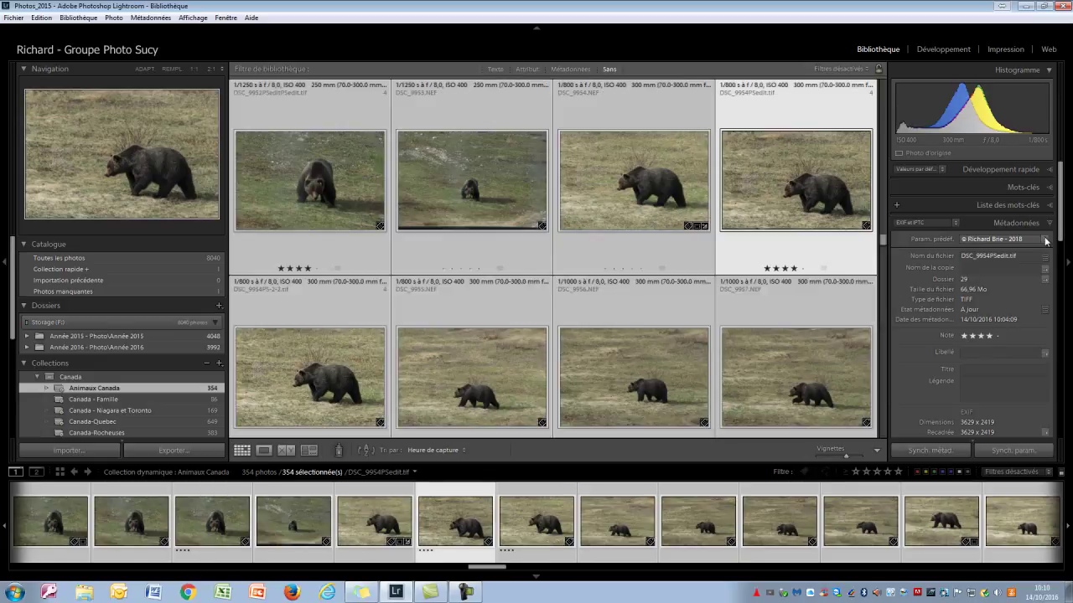
pyautogui.click(1045, 241)
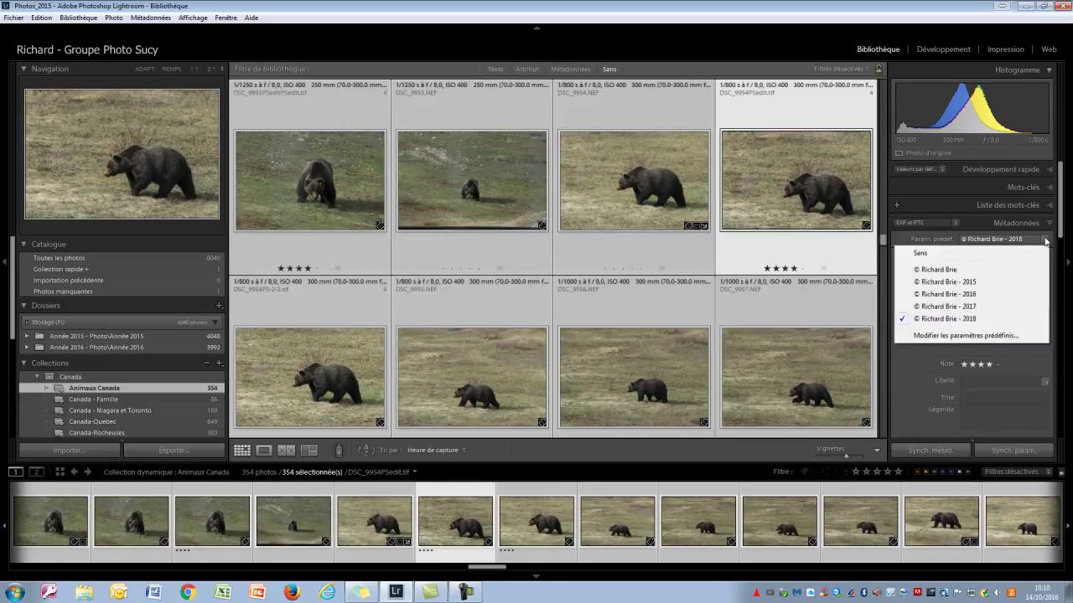
pyautogui.click(968, 299)
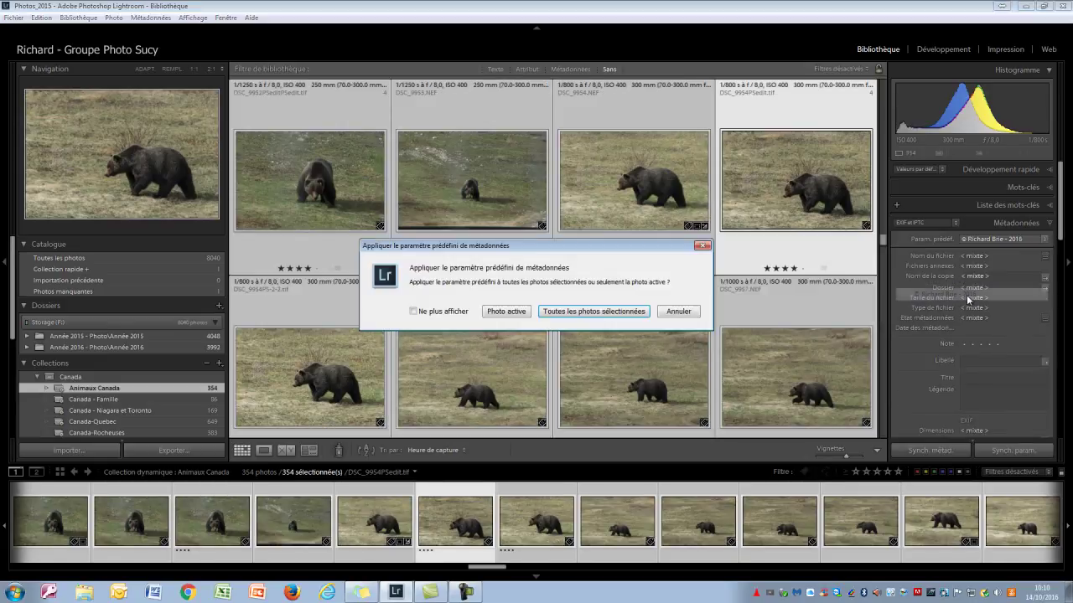
pyautogui.click(552, 311)
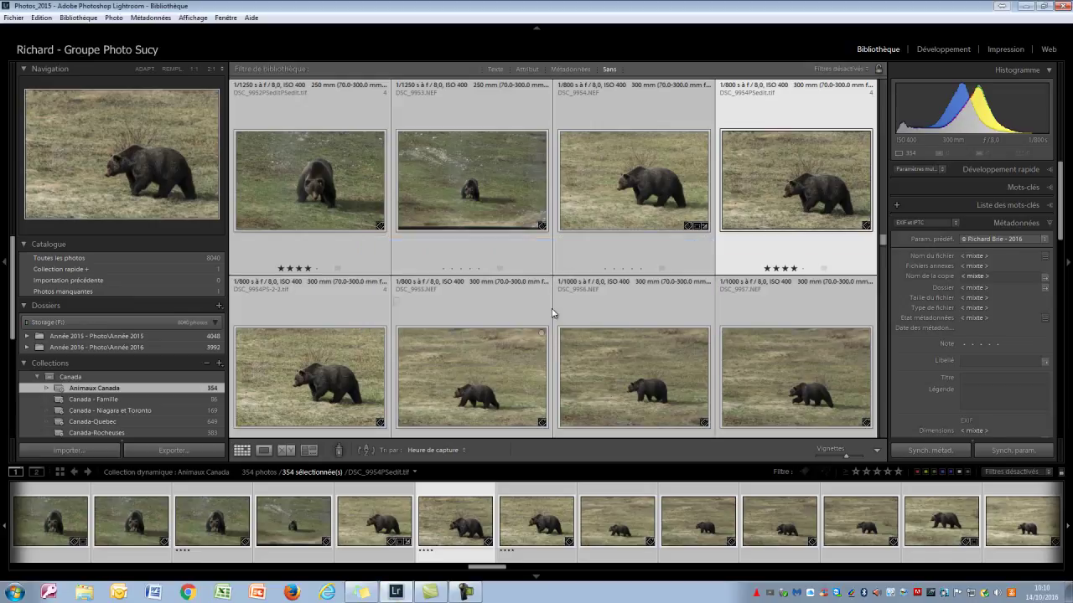
pyautogui.hotkey('ctrl', 'd')
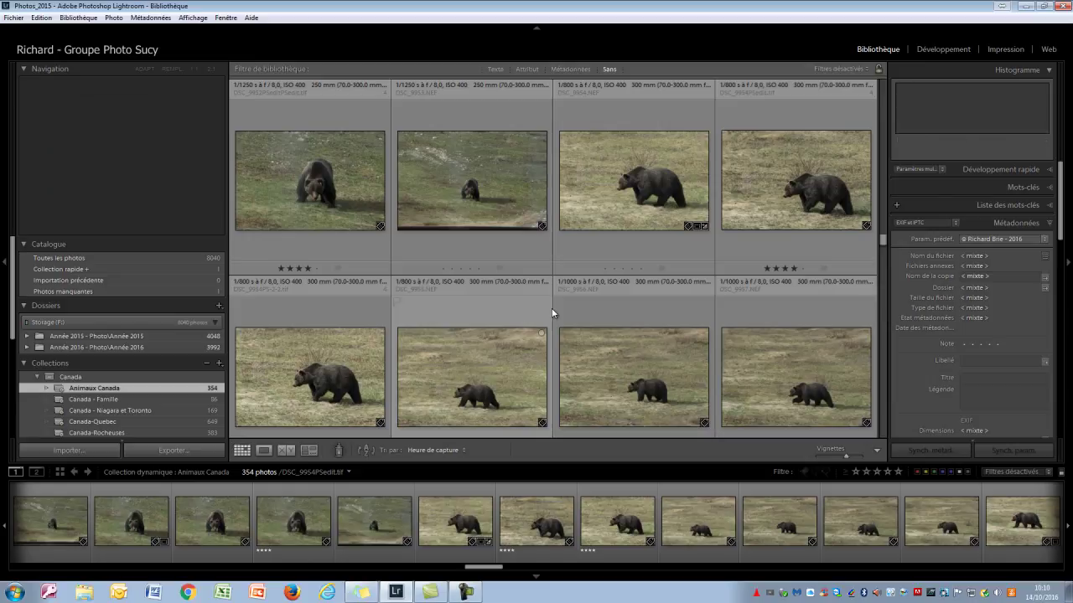
pyautogui.click(536, 521)
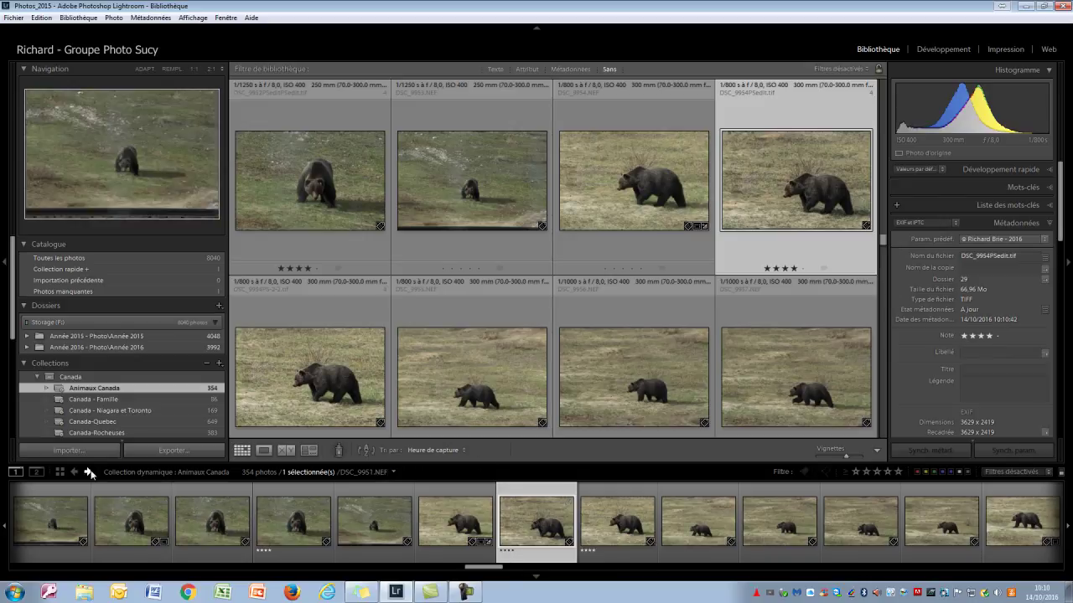
# Step: Open the photo import window and choose the 2016 copyright preset as the metadata applied during import
pyautogui.click(72, 451)
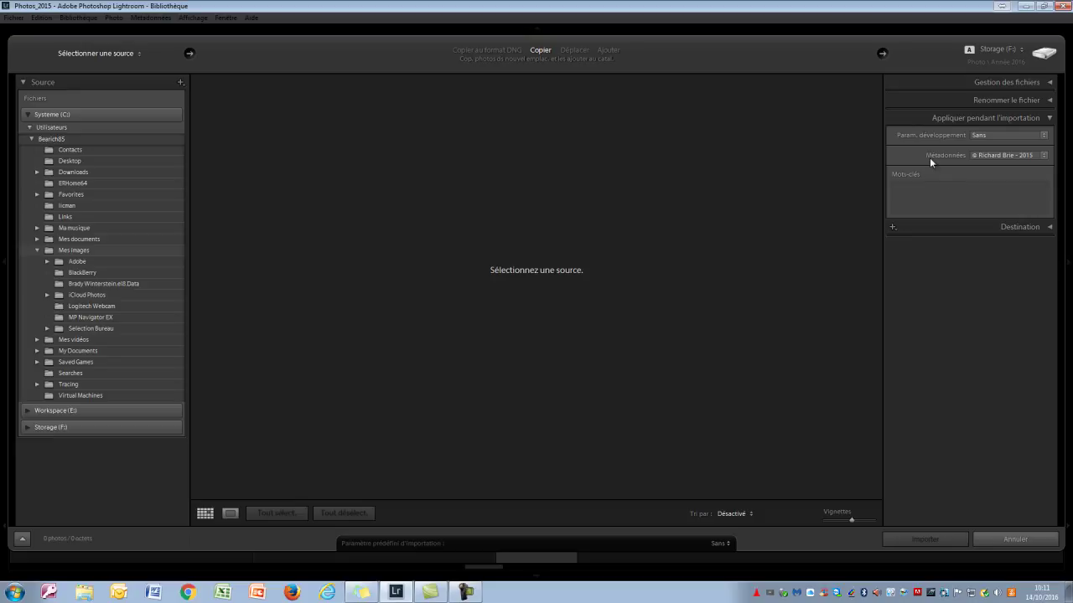
pyautogui.click(1044, 156)
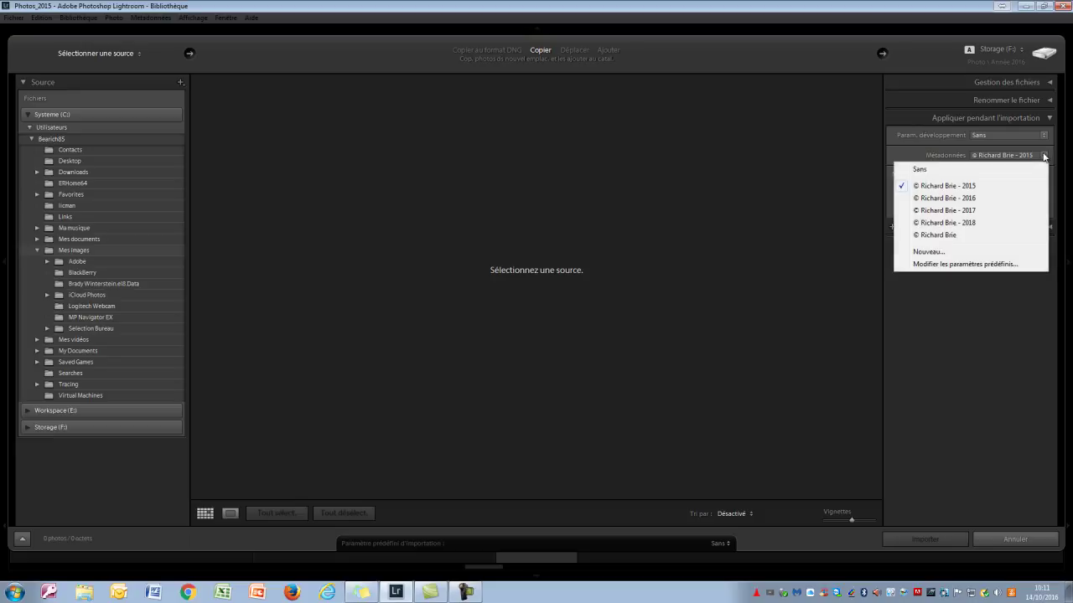
pyautogui.click(945, 198)
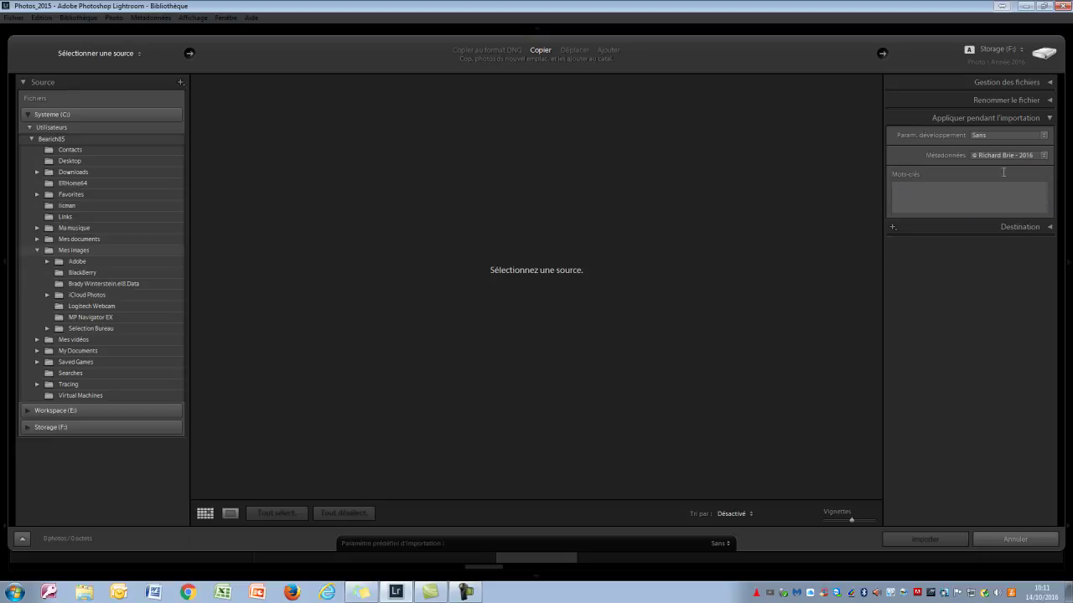